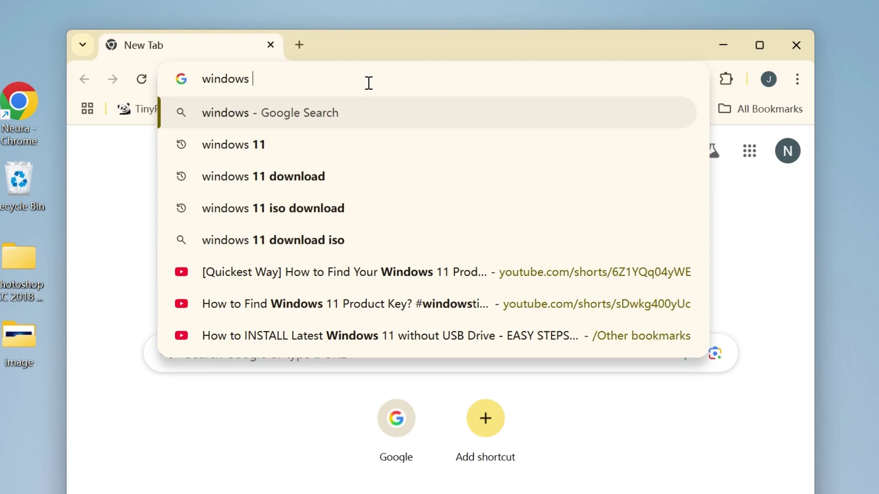
Search 'windows 11 download', open Microsoft's page, then go to Windows 10/11 Insider Preview downloads
text(11)
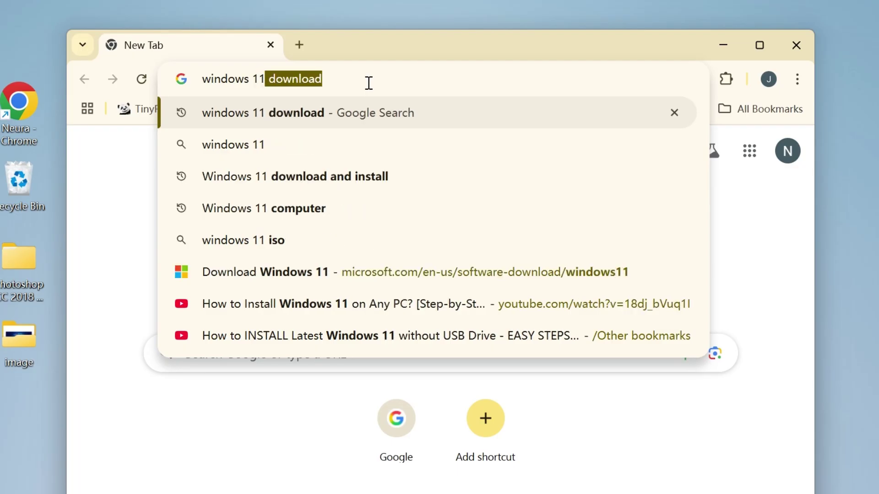
key(Return)
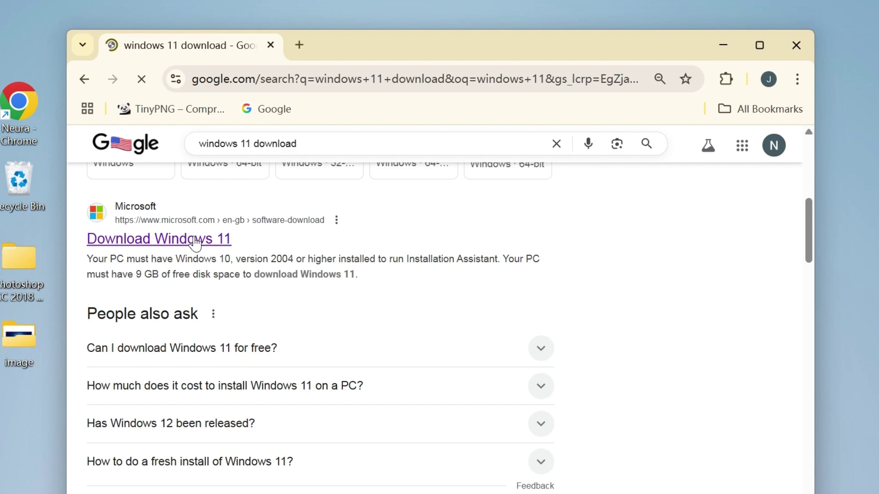
click(174, 243)
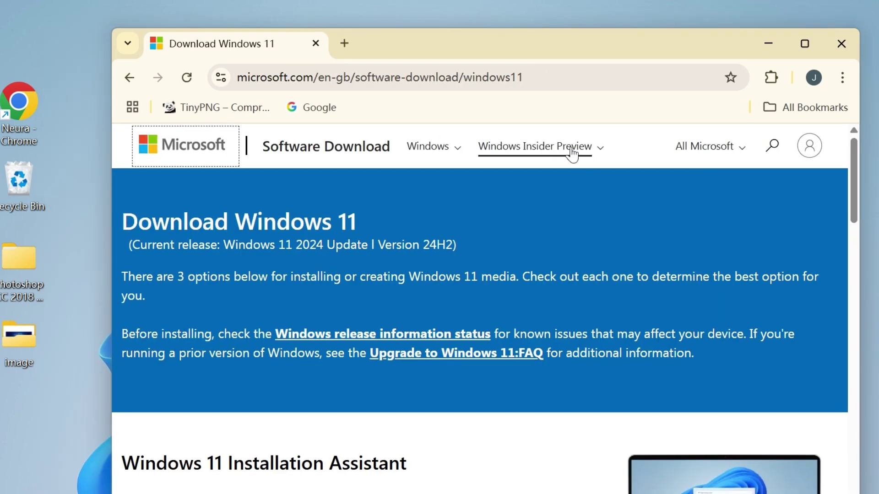
click(572, 154)
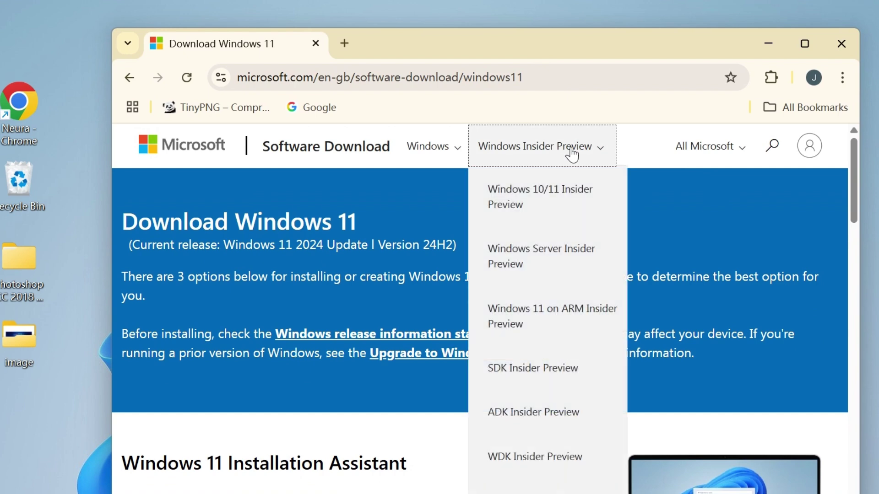
click(572, 192)
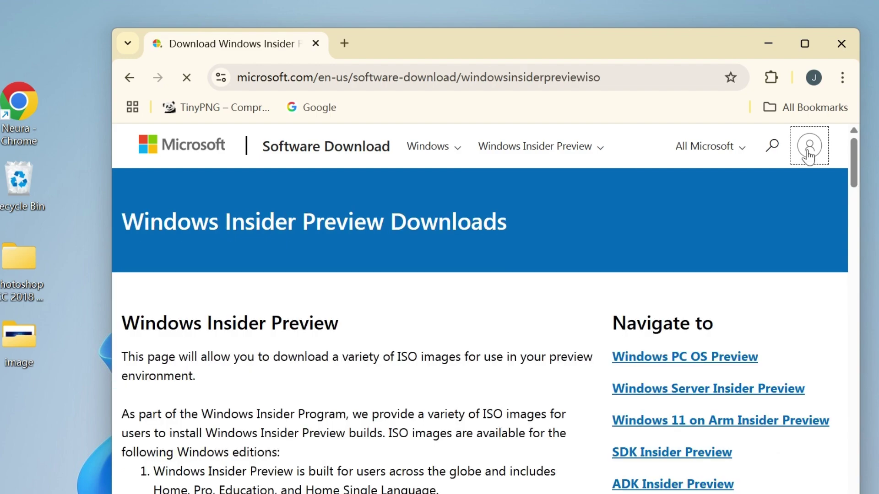
Select and confirm the Windows 11 Insider Preview (Dev Channel) Build 26100.1150 edition
click(808, 151)
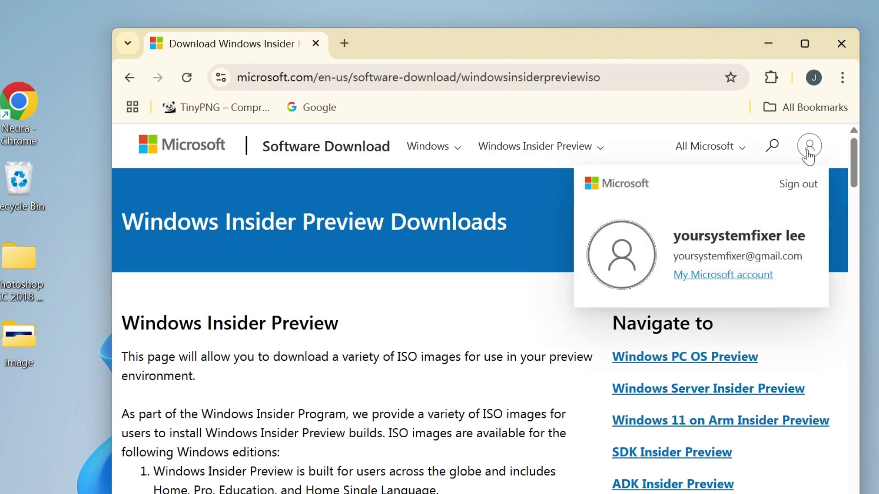
click(808, 154)
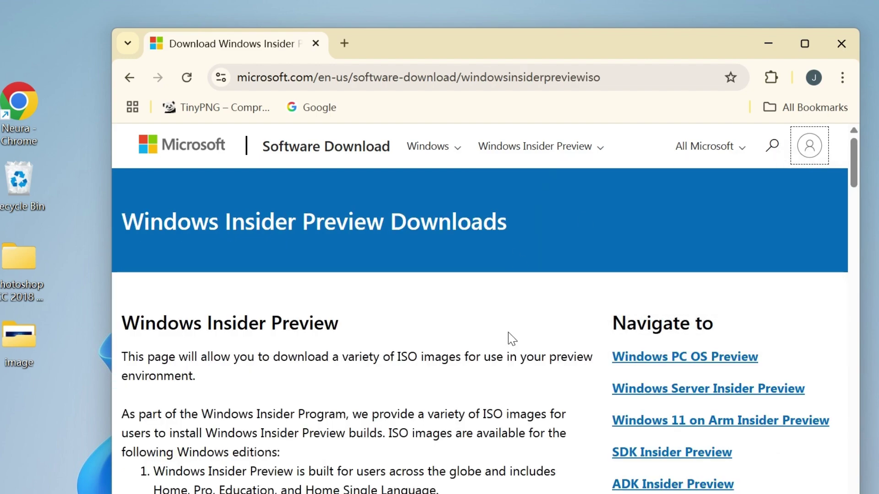
scroll(508, 332, down, 15)
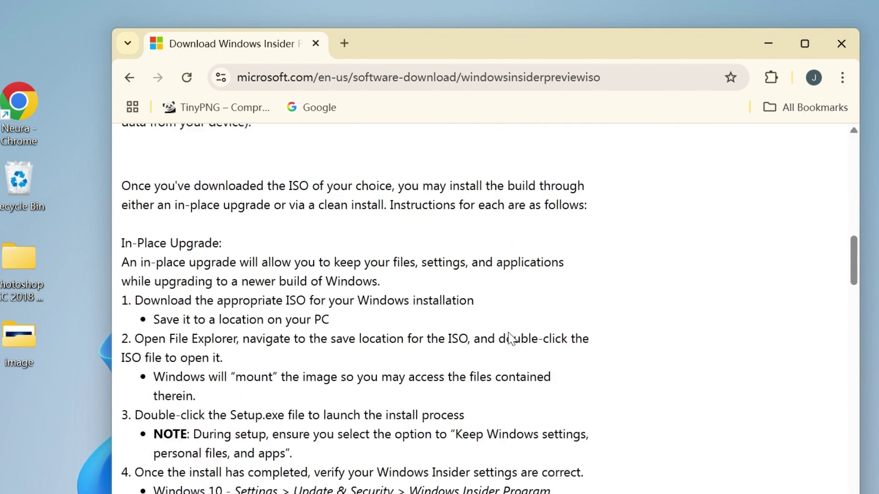
scroll(512, 338, down, 18)
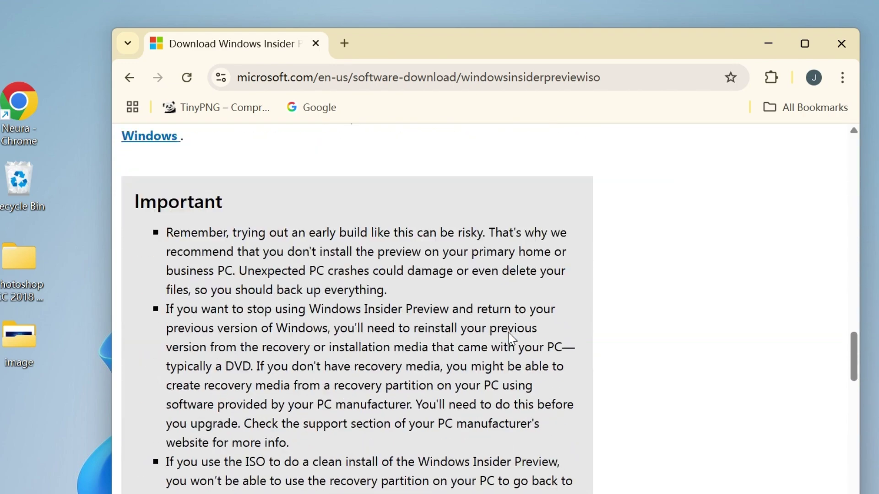
scroll(511, 338, down, 9)
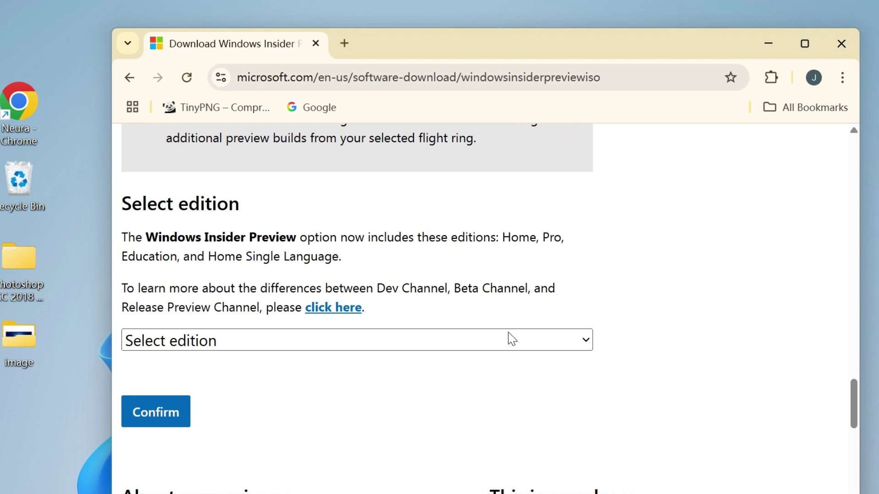
scroll(509, 339, down, 2)
scroll(508, 337, up, 2)
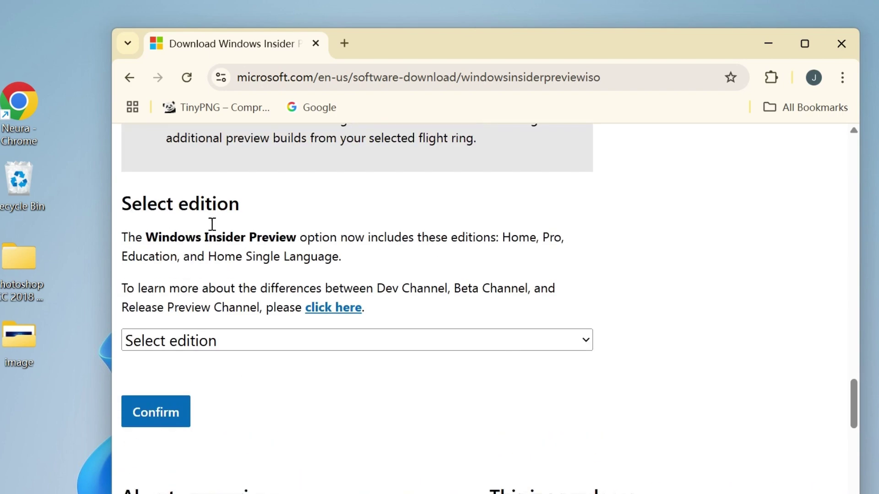
click(536, 341)
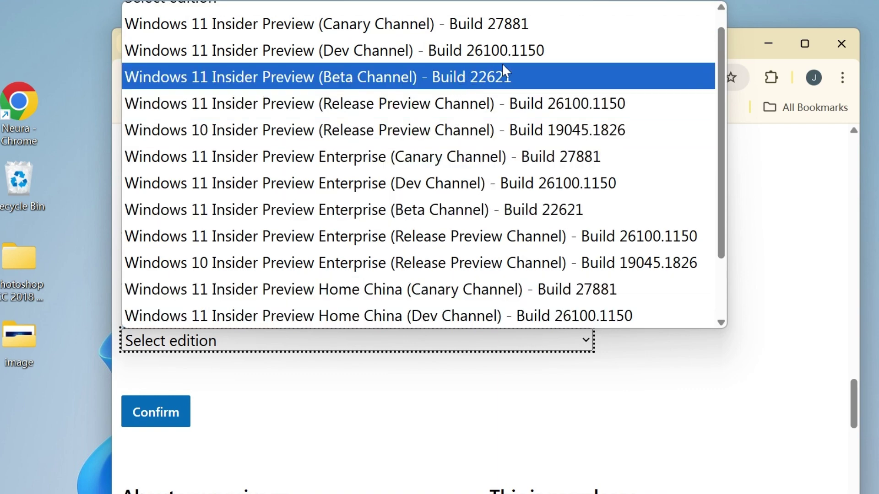
click(541, 54)
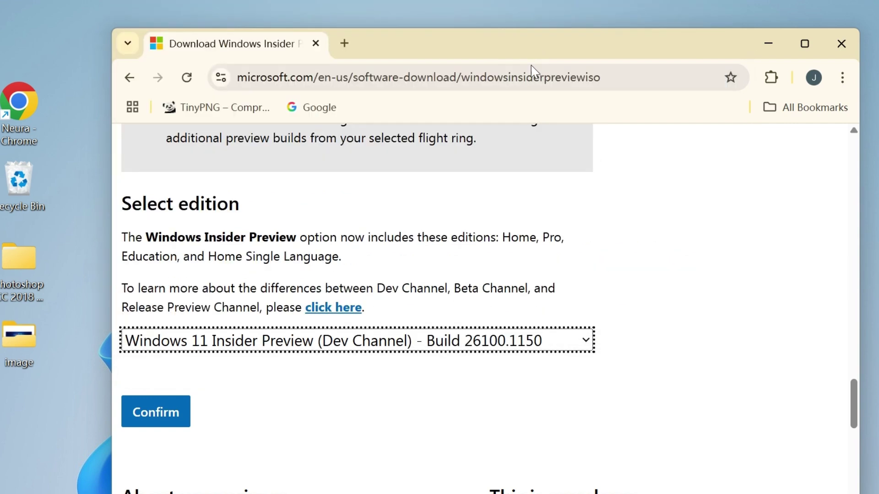
click(164, 422)
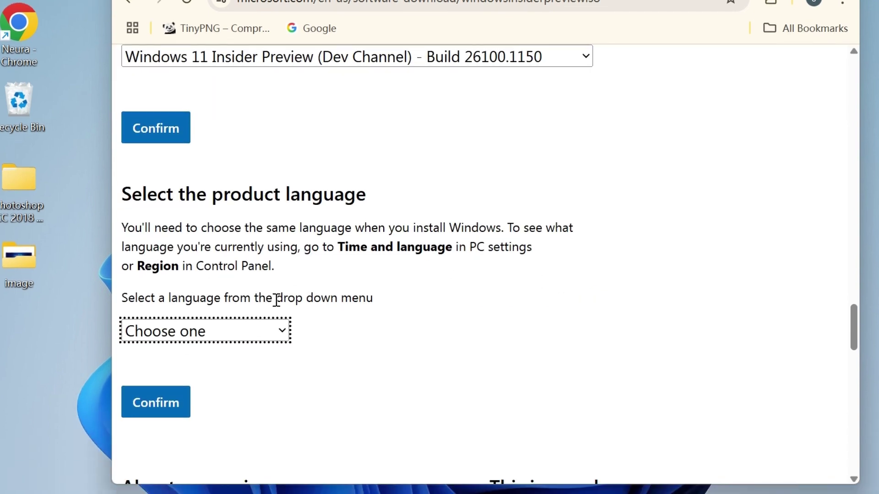
Choose English (United States) as the product language and confirm it
click(259, 337)
click(229, 145)
scroll(176, 407, down, 2)
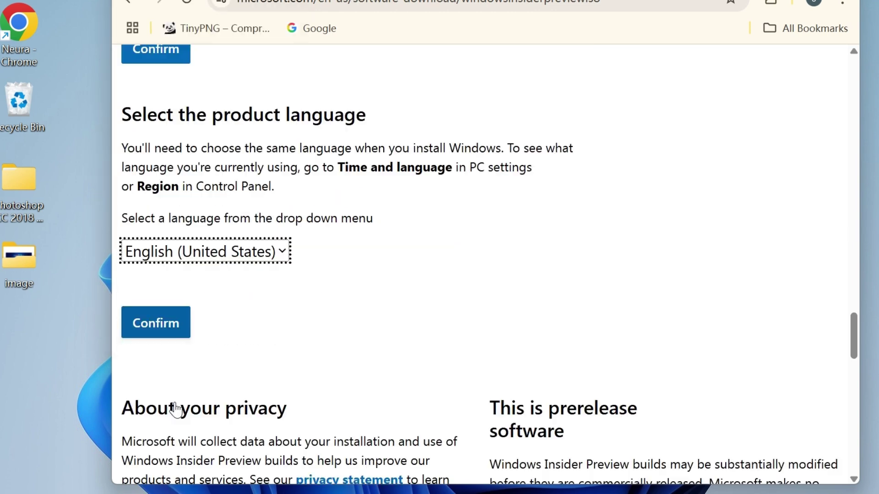
click(160, 332)
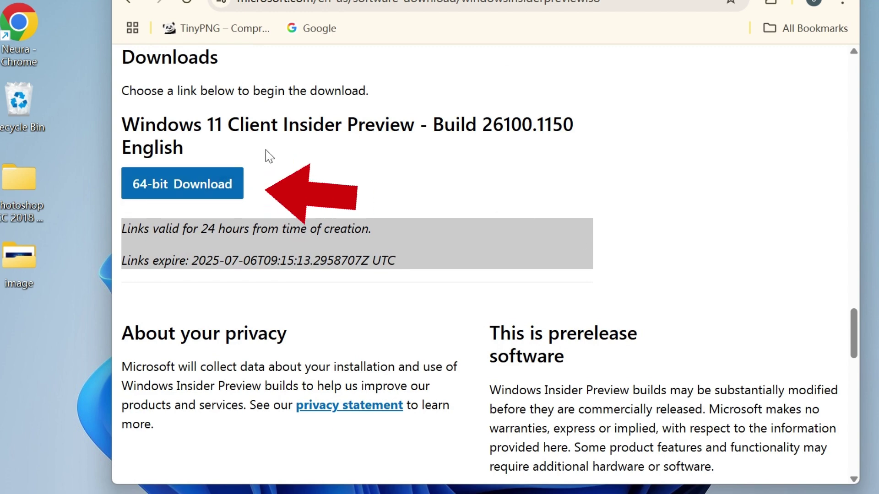
Start the 64-bit 26100.1150 ISO download and resume it in Chrome's download panel
click(171, 197)
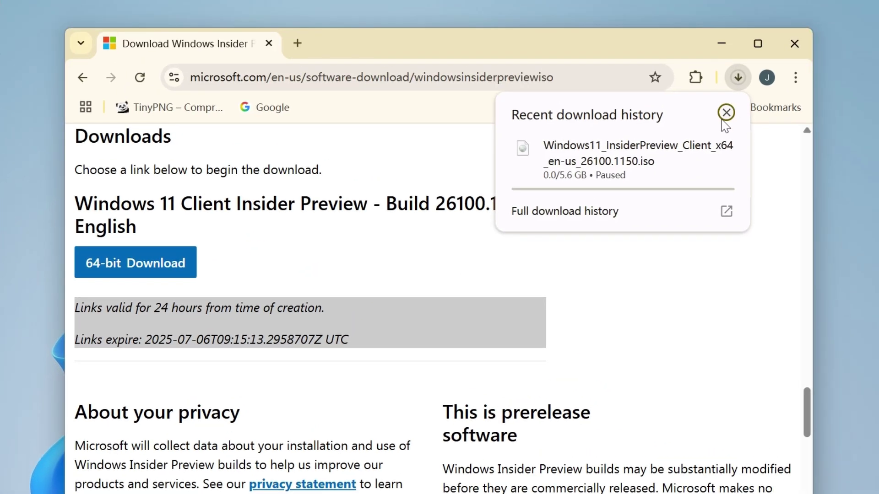
click(694, 147)
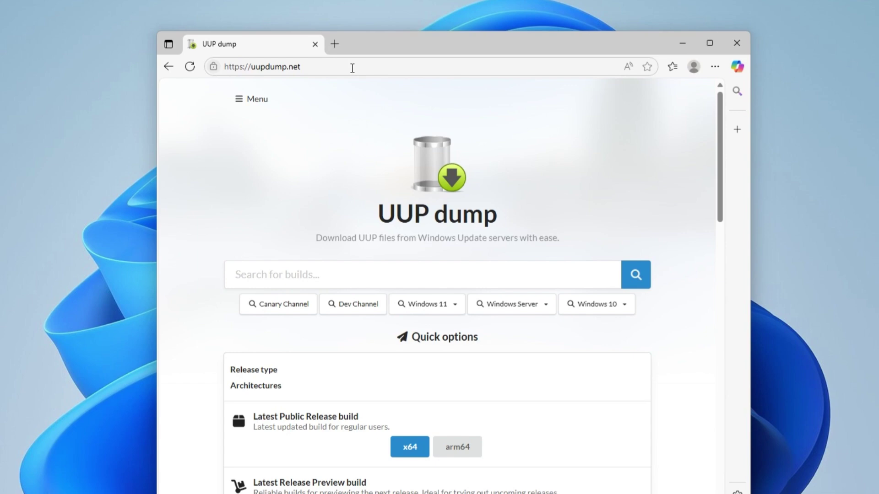
Filter UUP dump's Windows 11 builds to 25H2 Dev
scroll(458, 189, down, 3)
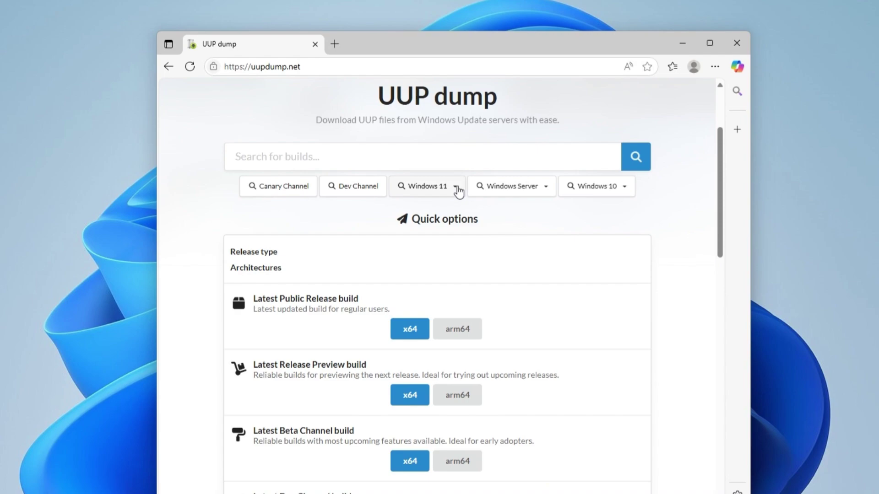
click(455, 187)
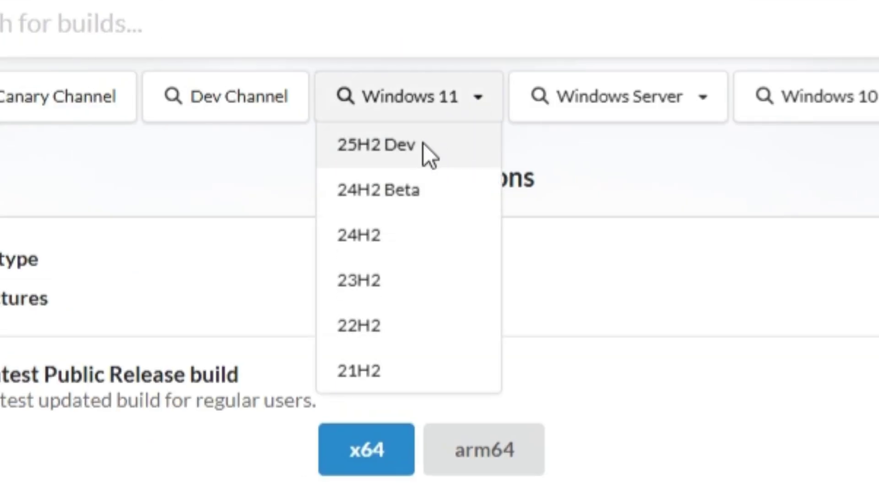
click(426, 145)
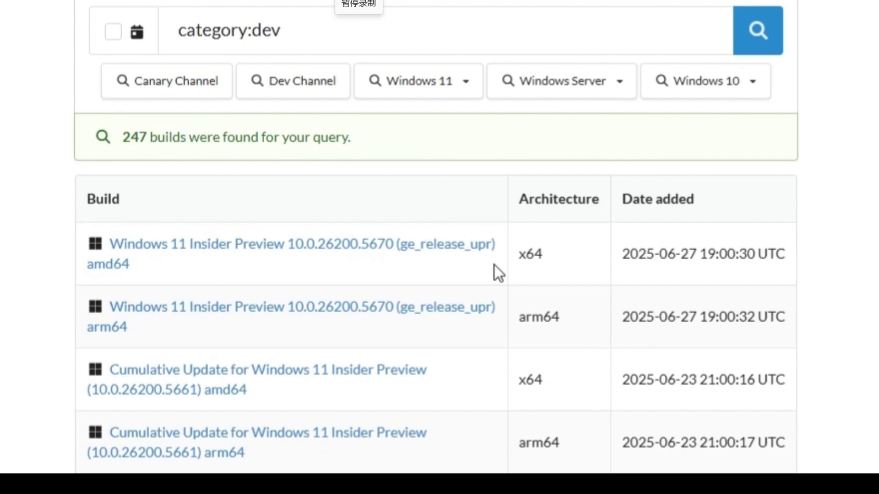
Open the amd64 Insider build, keep English (United States), and continue with Home and Pro editions
click(454, 251)
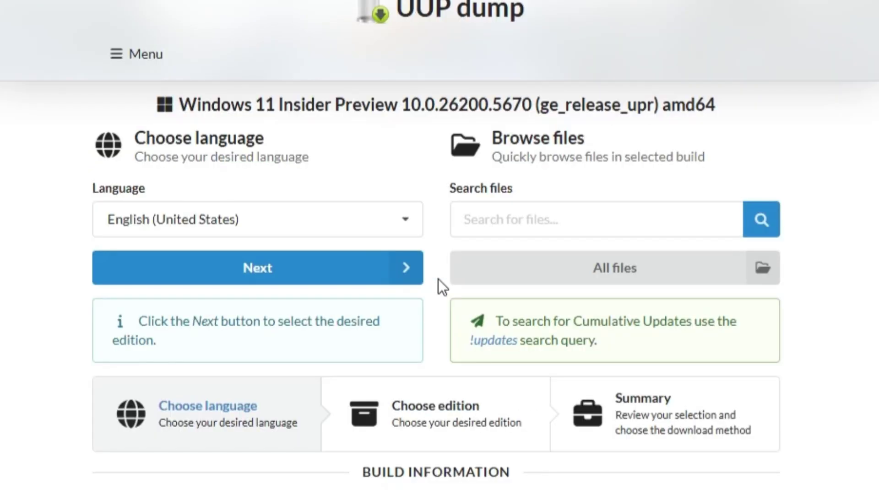
click(368, 268)
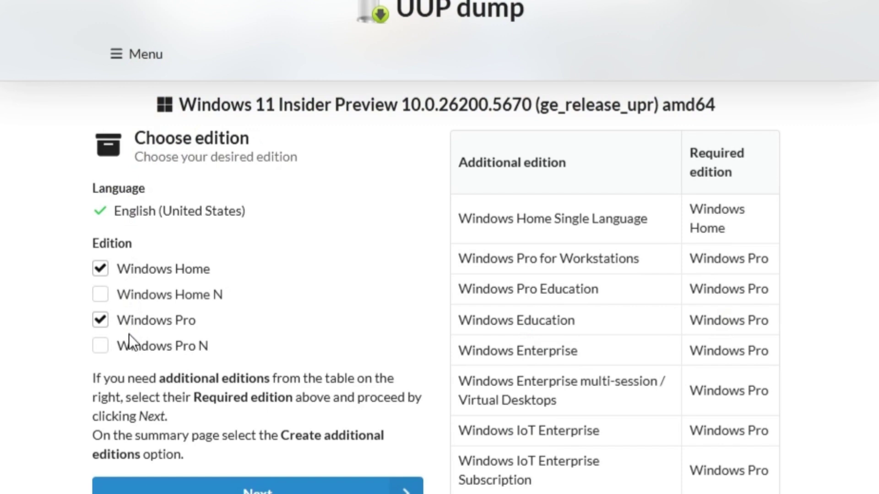
scroll(153, 361, down, 2)
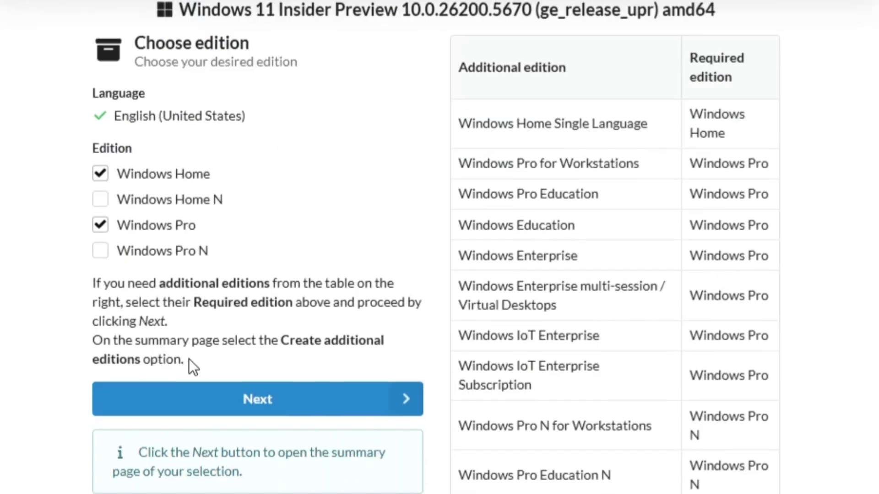
click(271, 400)
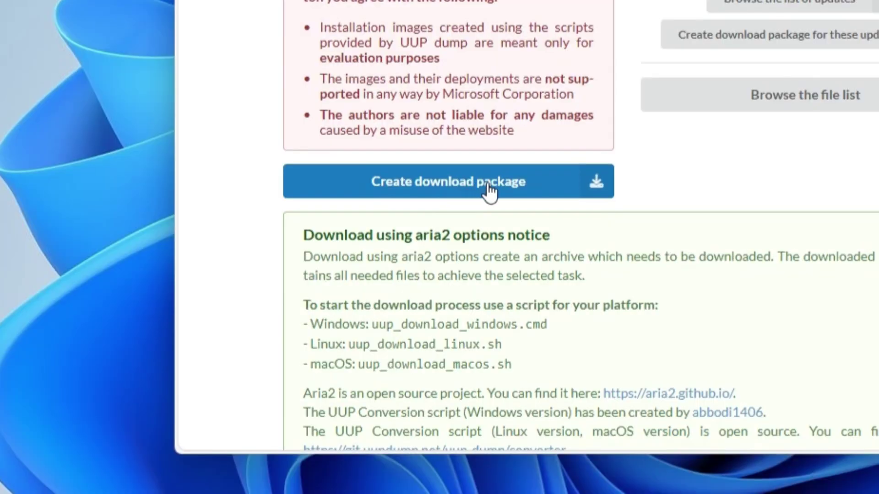
Download the conversion package zip and extract it into the Downloads folder
click(483, 188)
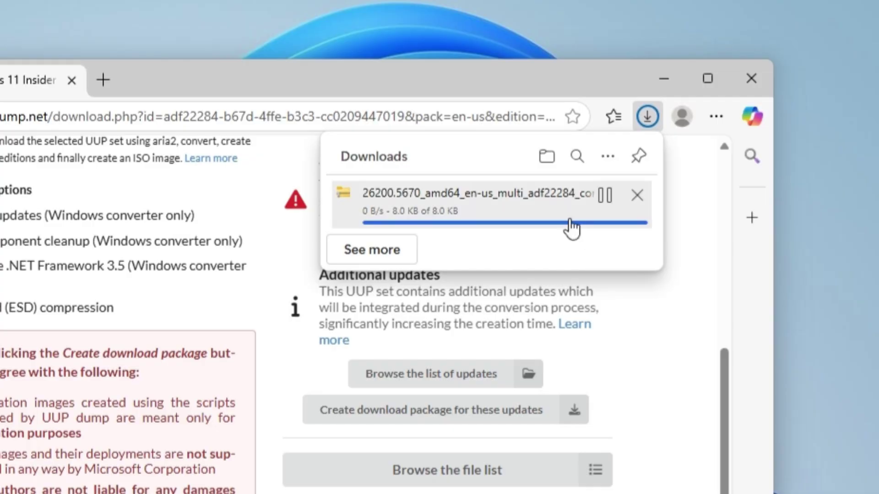
click(544, 156)
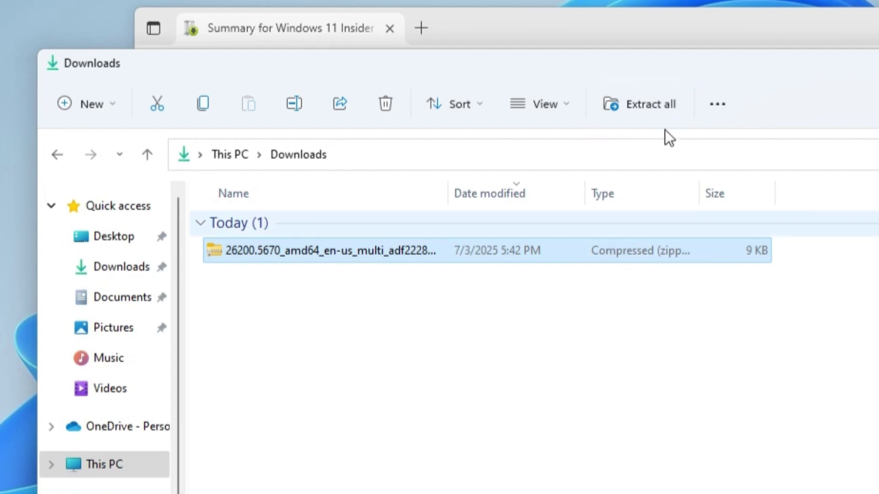
click(654, 108)
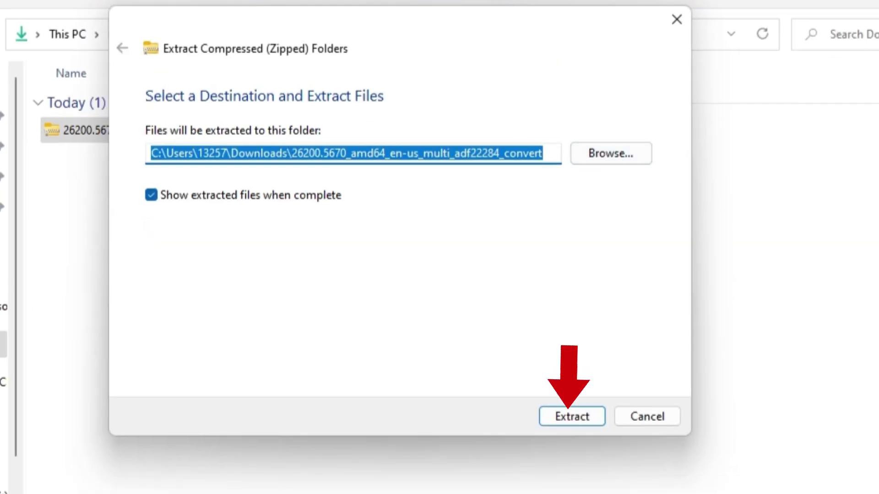
click(572, 416)
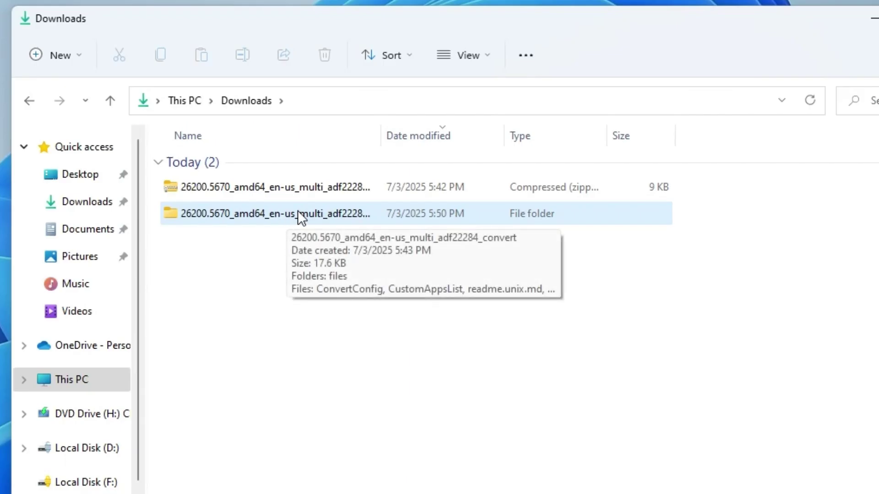
Rename the extracted folder to win1125h2
click(297, 213)
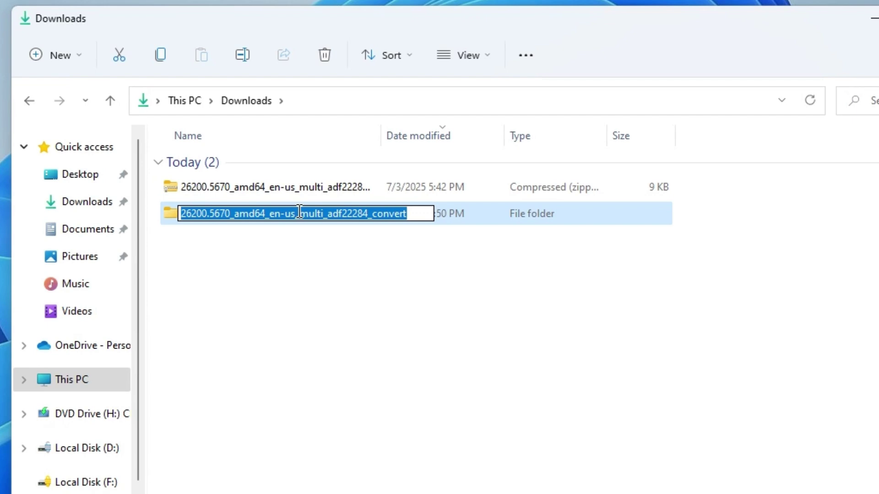
text(w)
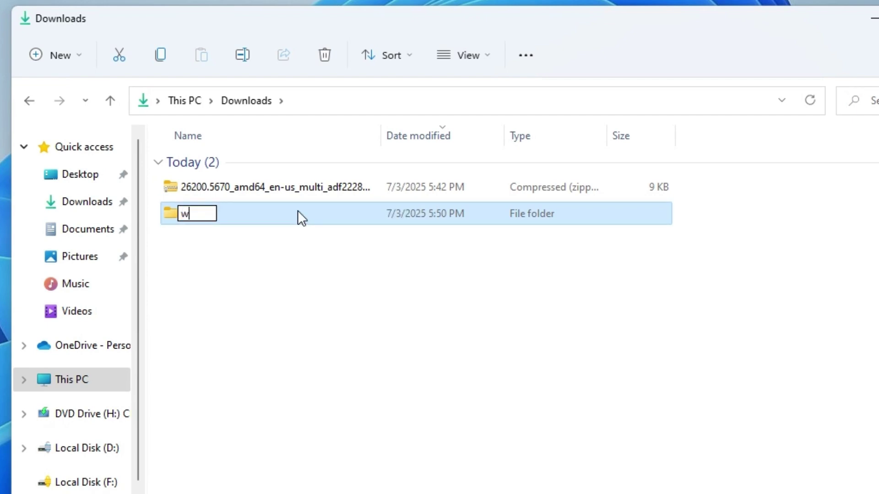
text(in11)
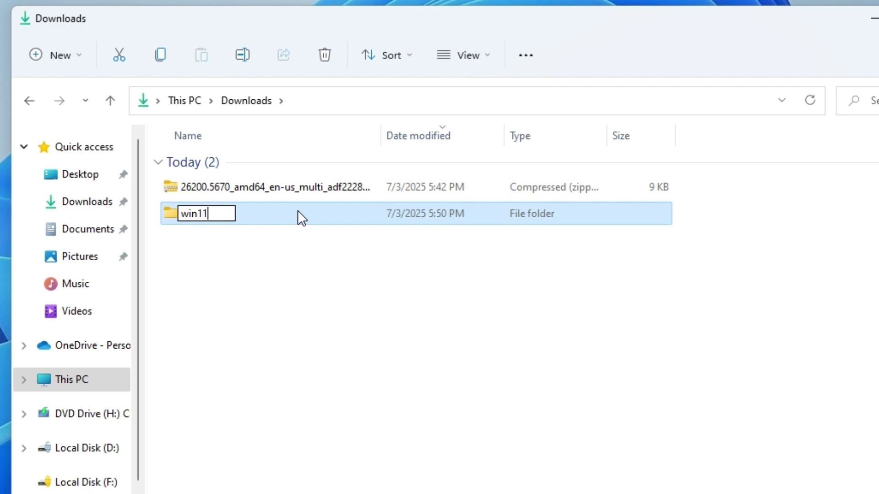
text(25h2)
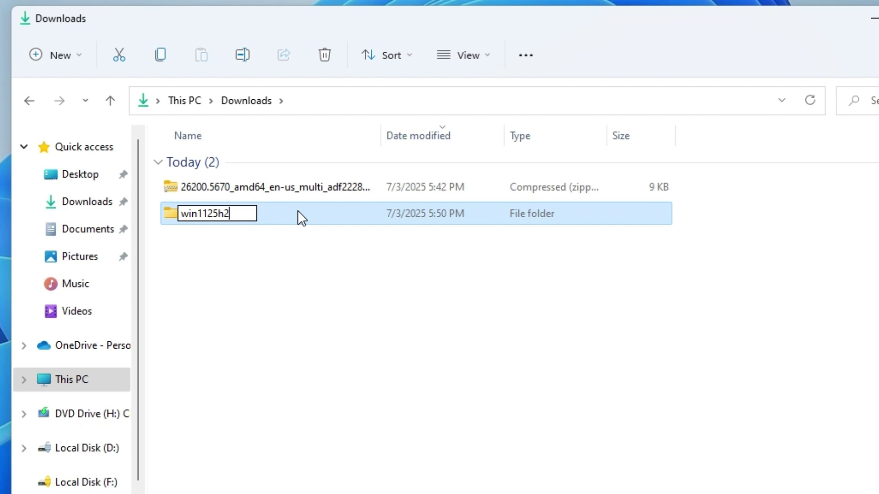
key(Return)
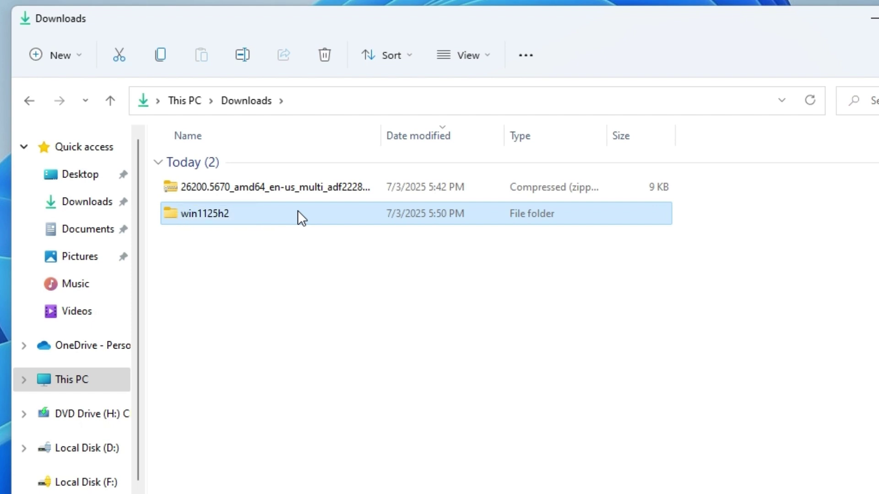
Run uup_download_windows.cmd from win1125h2 as administrator and choose Run anyway past SmartScreen
double_click(300, 213)
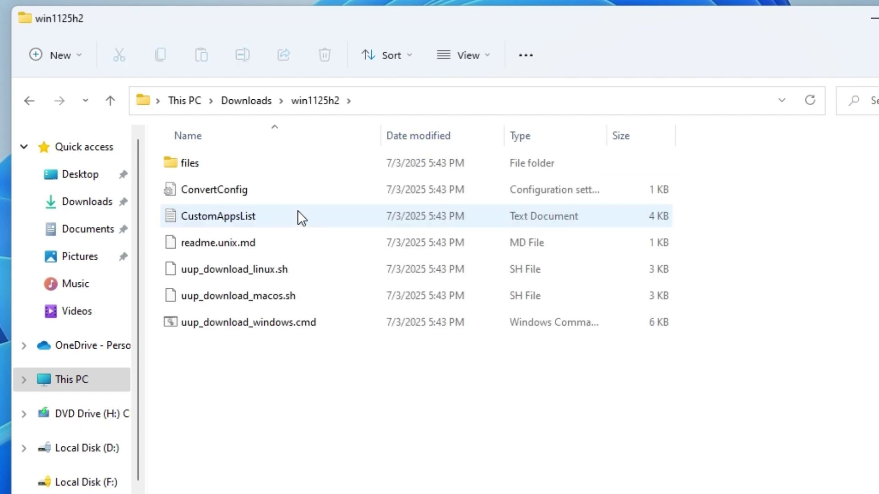
right_click(300, 322)
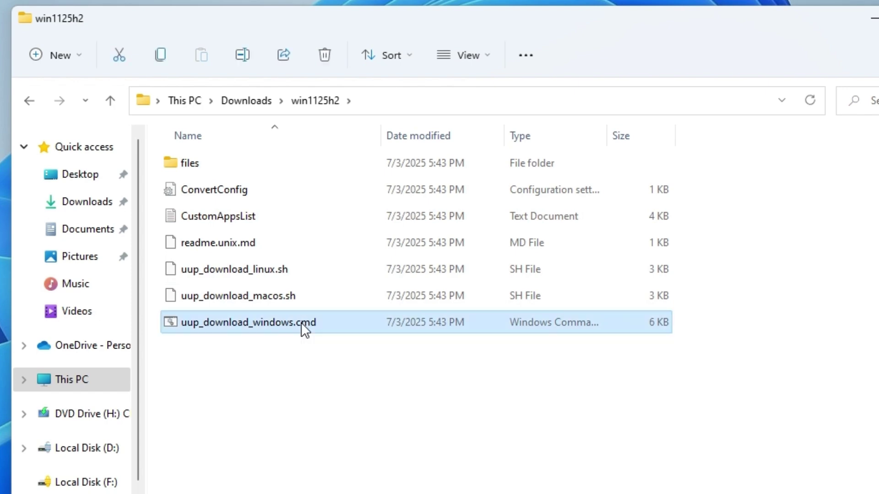
click(415, 407)
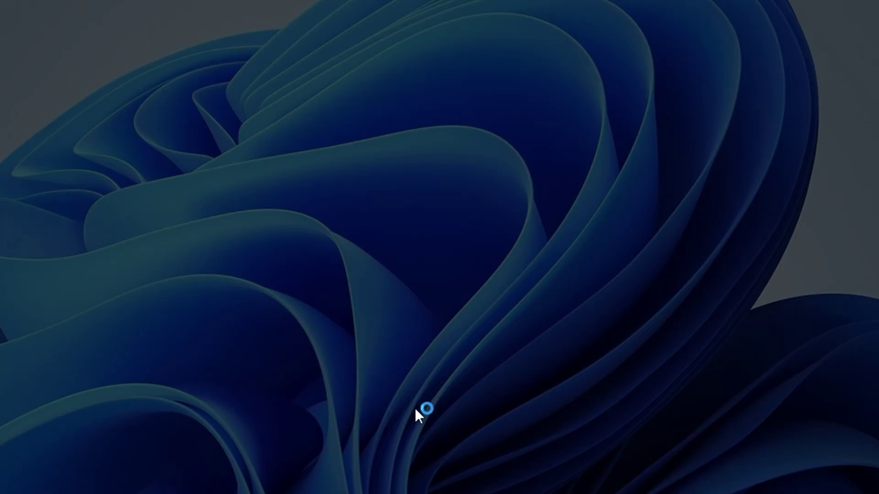
click(367, 365)
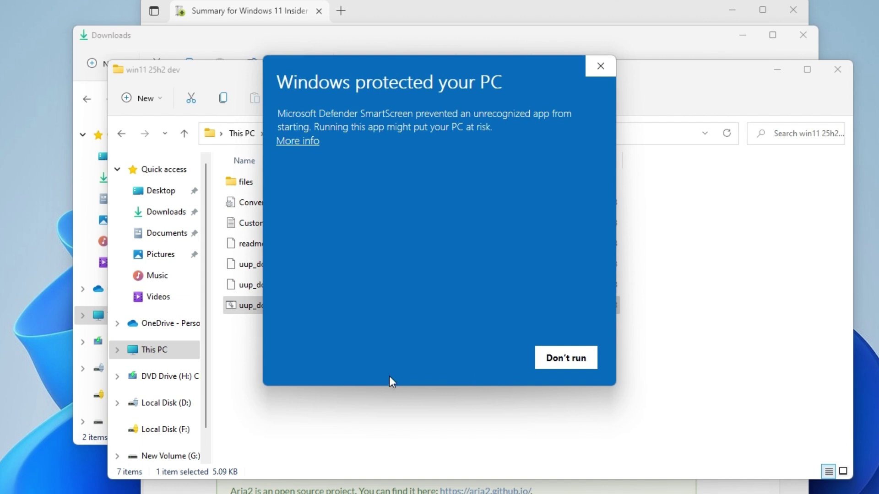
click(309, 143)
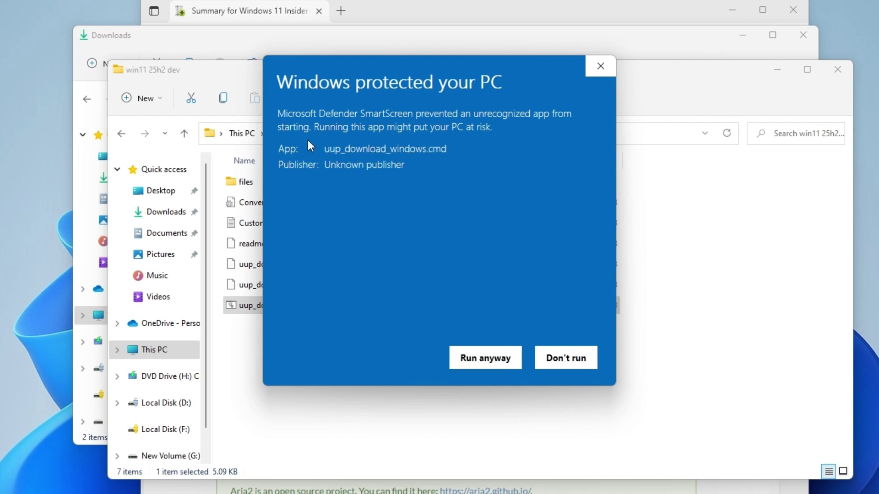
click(484, 352)
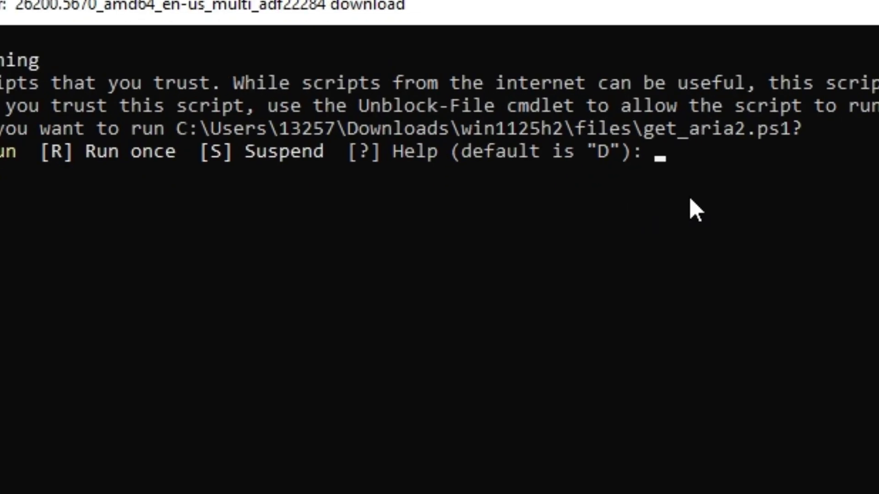
Answer R at the get_aria2.ps1 security prompt to run it once
text(R)
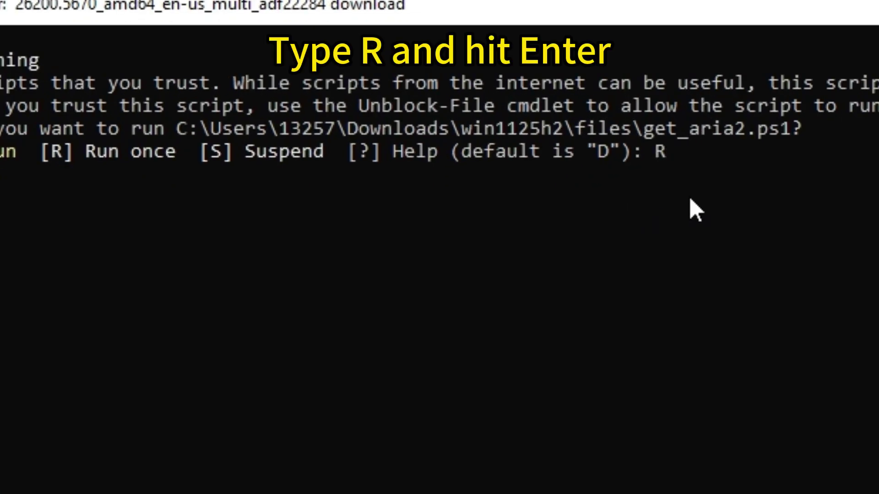
key(Return)
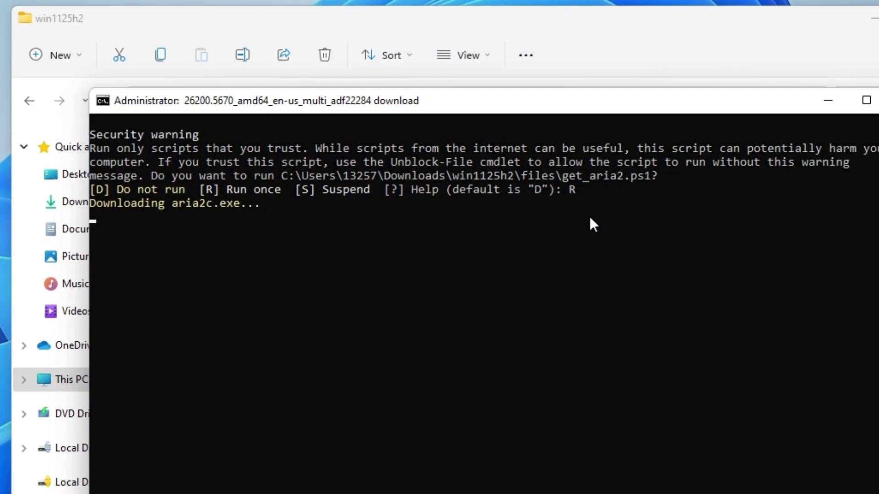